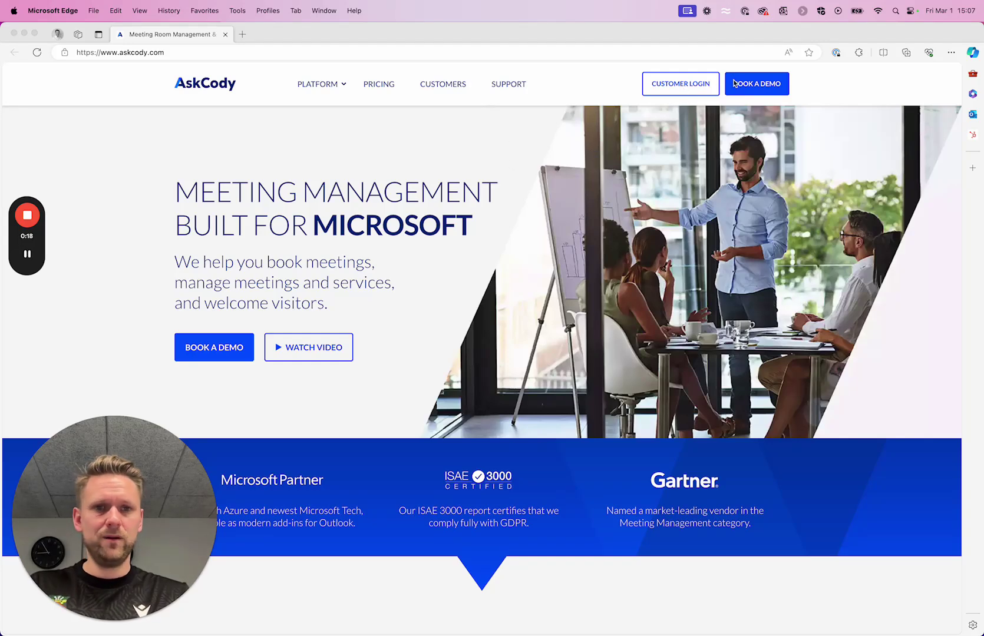
# Step: Go to the customer login from the AskCody website and log in to the management portal with Microsoft
pyautogui.click(670, 91)
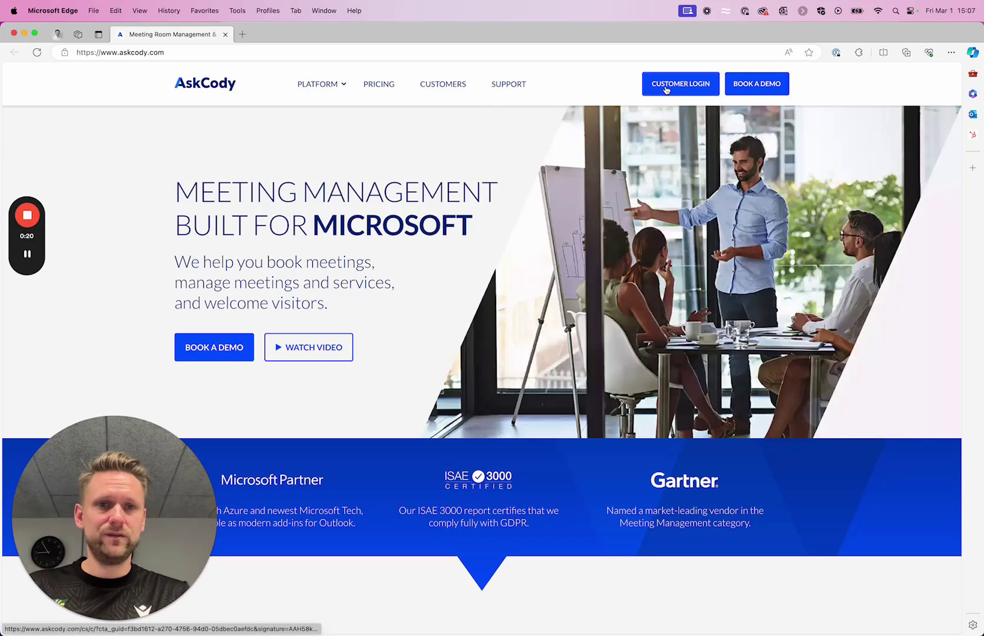
pyautogui.click(666, 90)
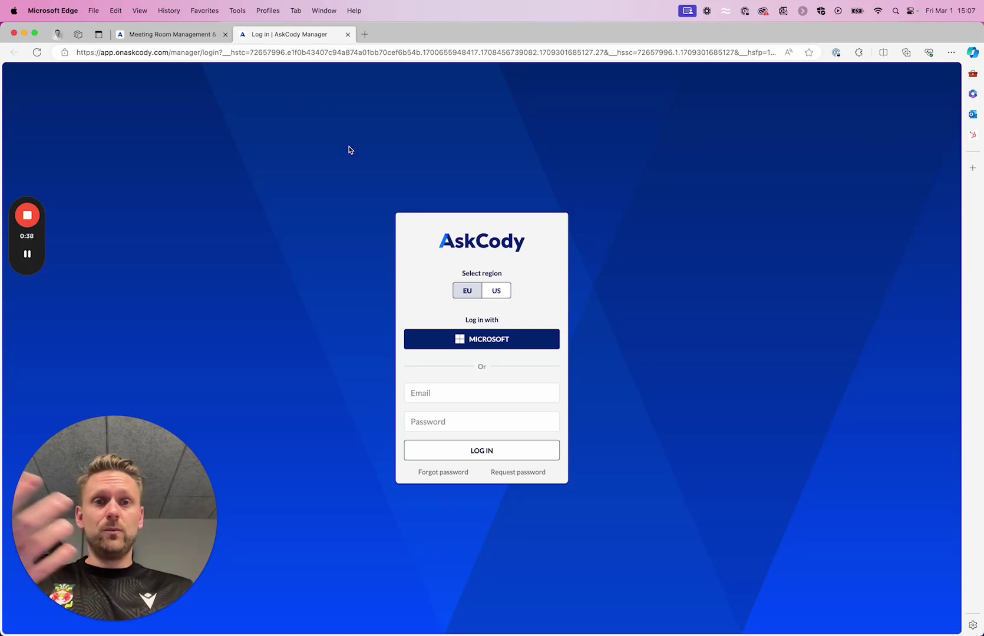
pyautogui.click(505, 344)
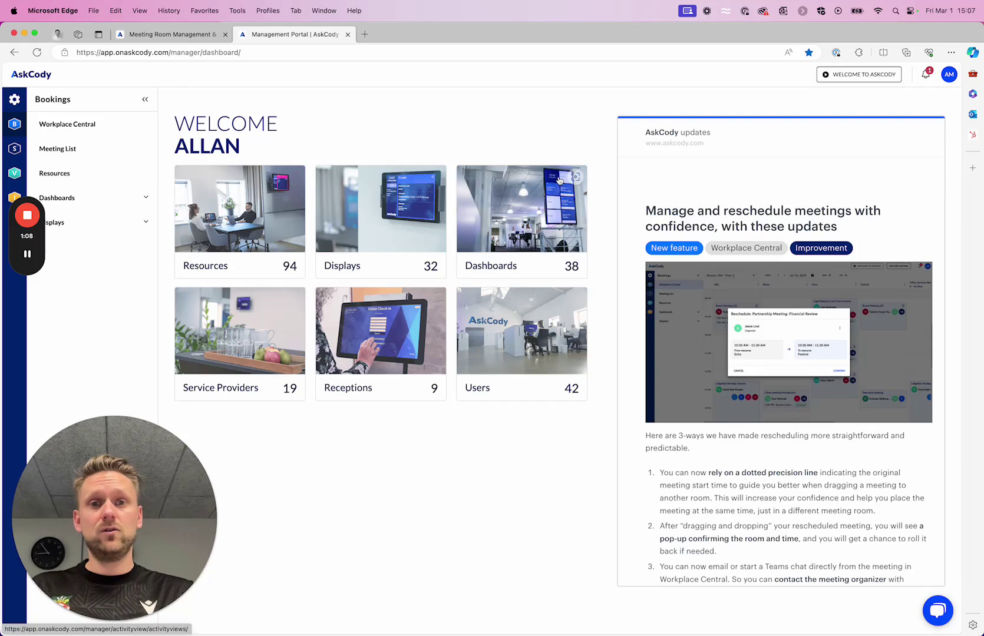
# Step: Add the AskCody management portal to the Edge sidebar and widen its pane to about half the browser window
pyautogui.click(973, 170)
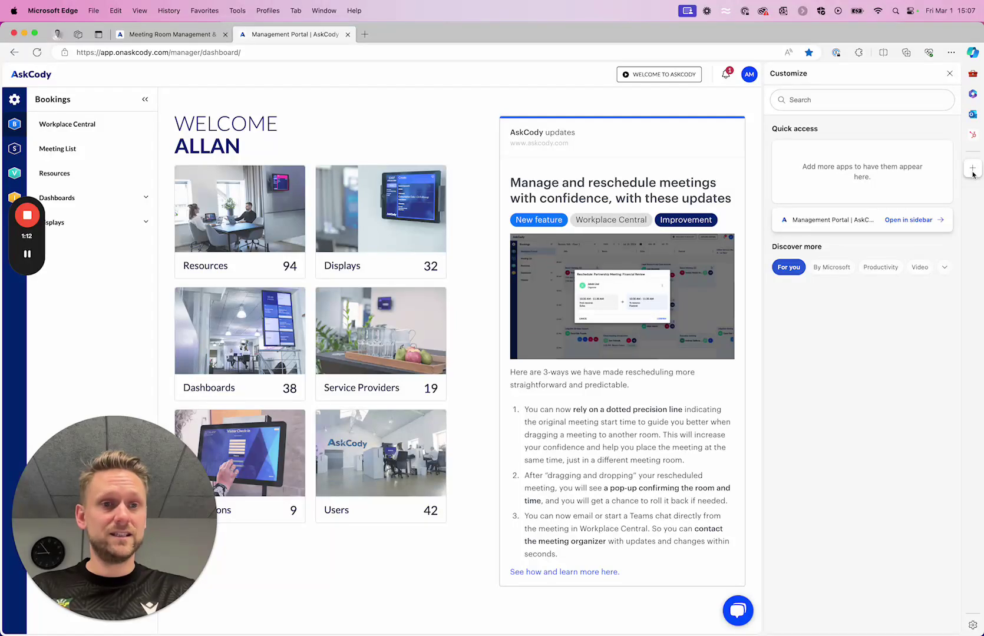
pyautogui.click(908, 220)
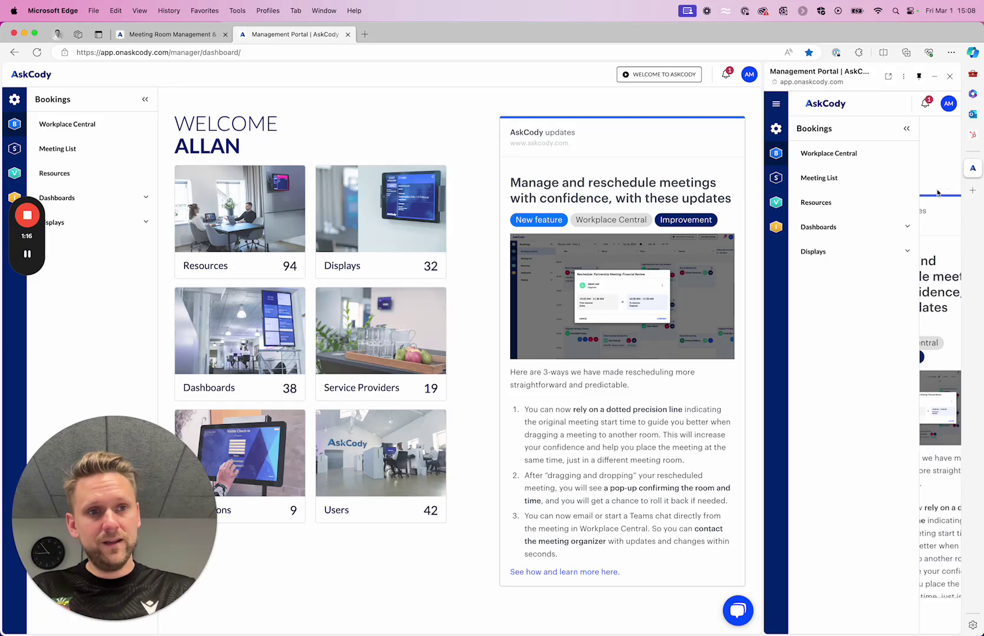
pyautogui.click(973, 155)
pyautogui.click(973, 168)
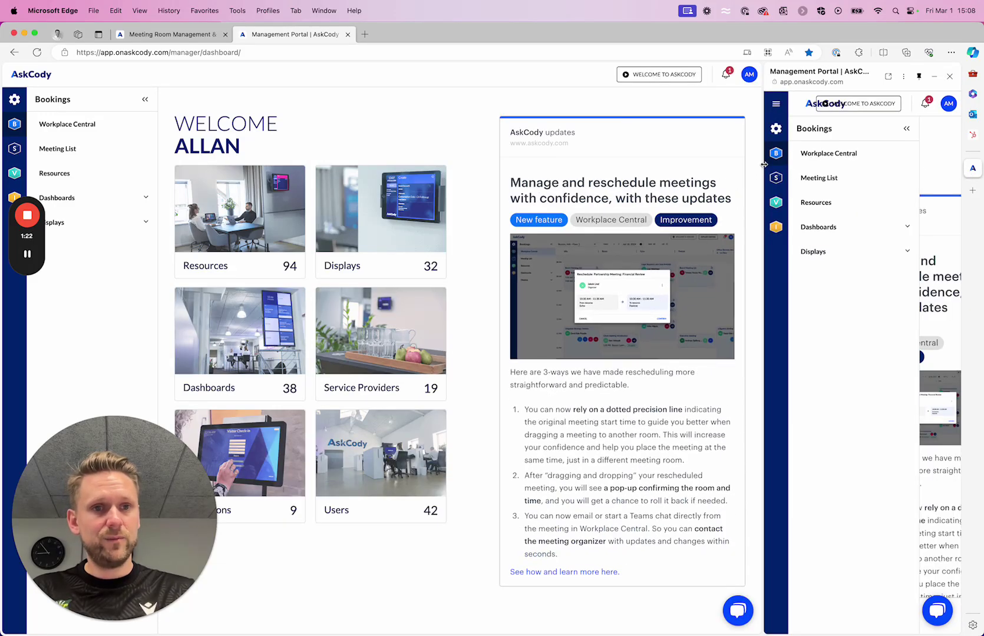
pyautogui.moveTo(764, 166); pyautogui.dragTo(457, 165)
# Step: Load techcrunch.com in the main browser tab beside the sidebar portal
pyautogui.click(197, 52)
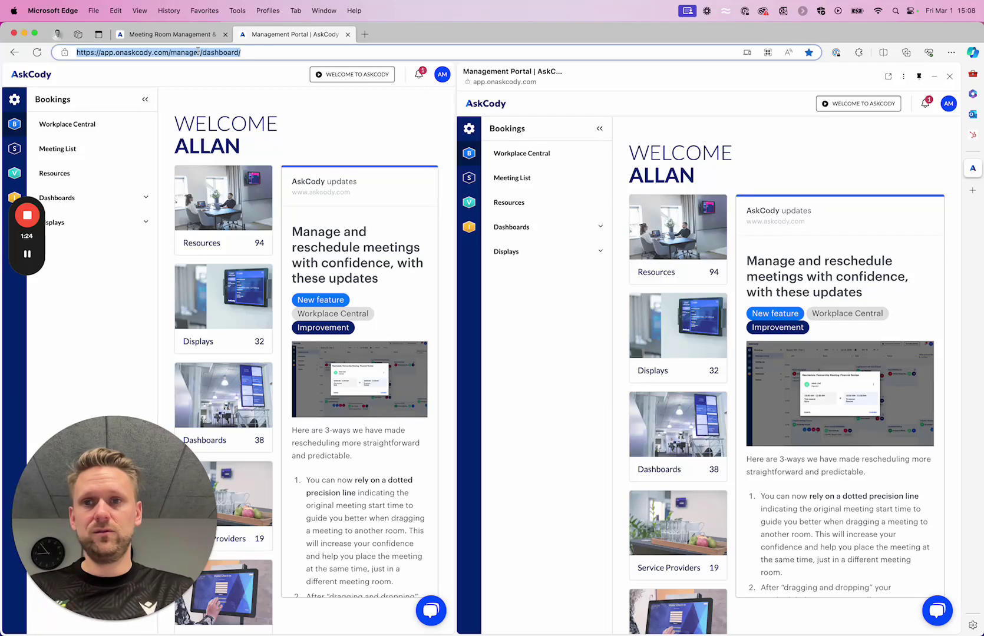
pyautogui.write('tech')
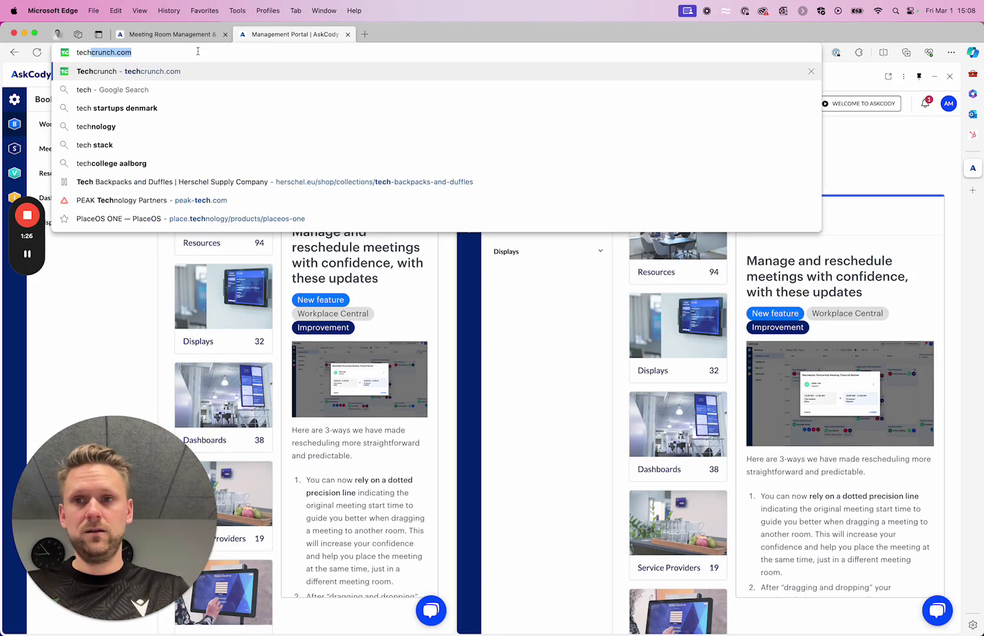
pyautogui.press('Return')
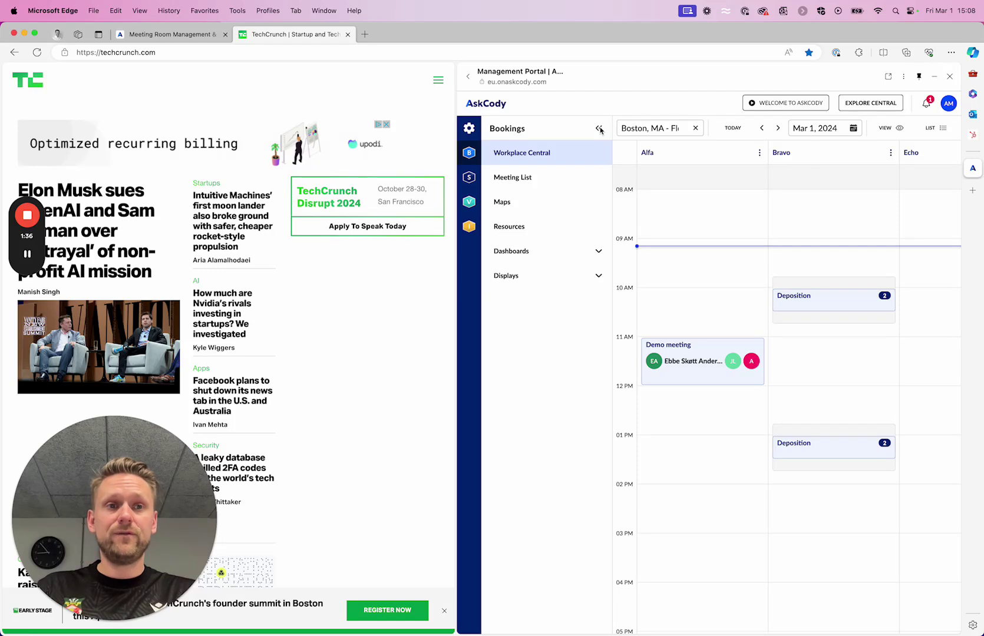
# Step: Collapse the Bookings navigation in the sidebar portal and readjust the pane's width to about half the window
pyautogui.click(600, 130)
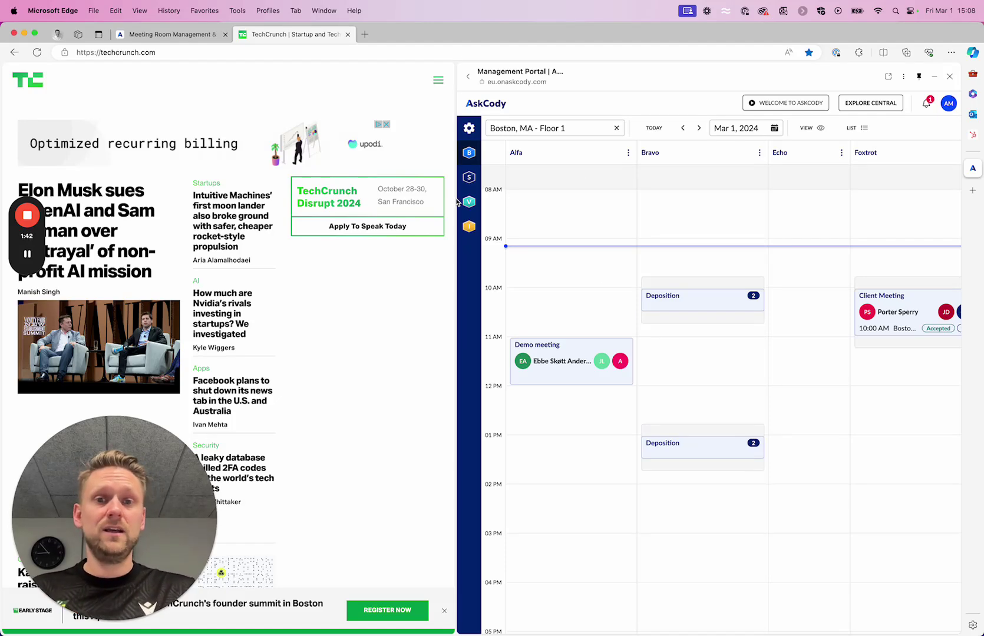
pyautogui.moveTo(458, 202); pyautogui.dragTo(562, 247)
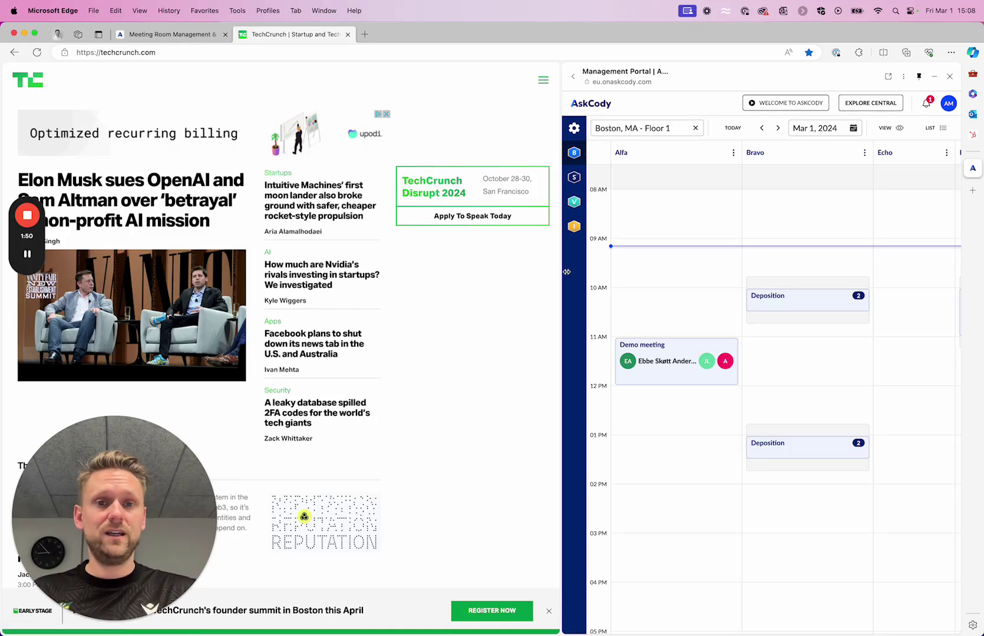
pyautogui.moveTo(564, 274); pyautogui.dragTo(476, 260)
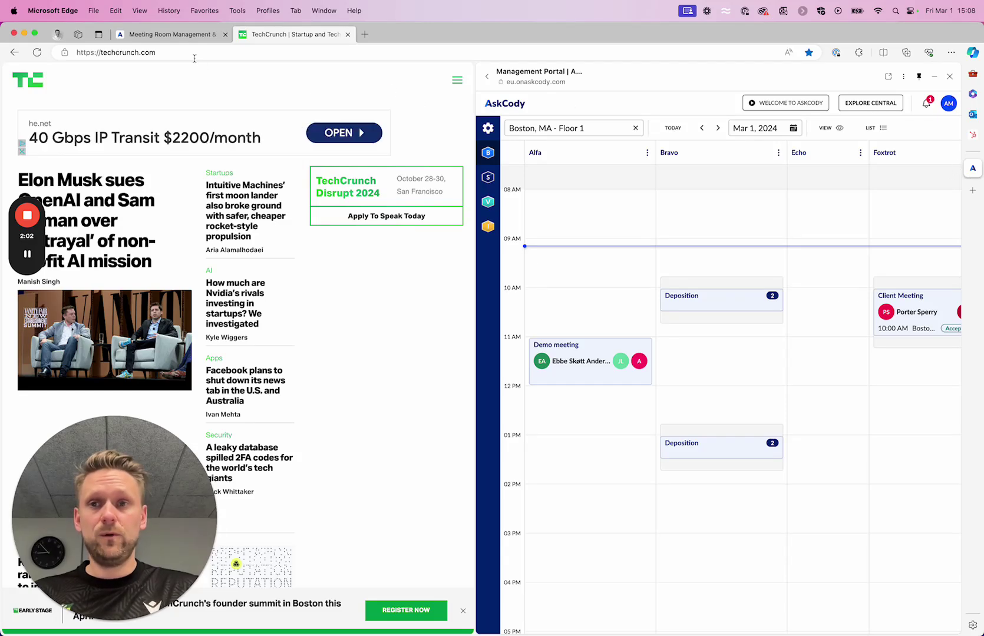
# Step: Close the sidebar portal and log in to the management portal again from the AskCody website with Microsoft
pyautogui.click(172, 35)
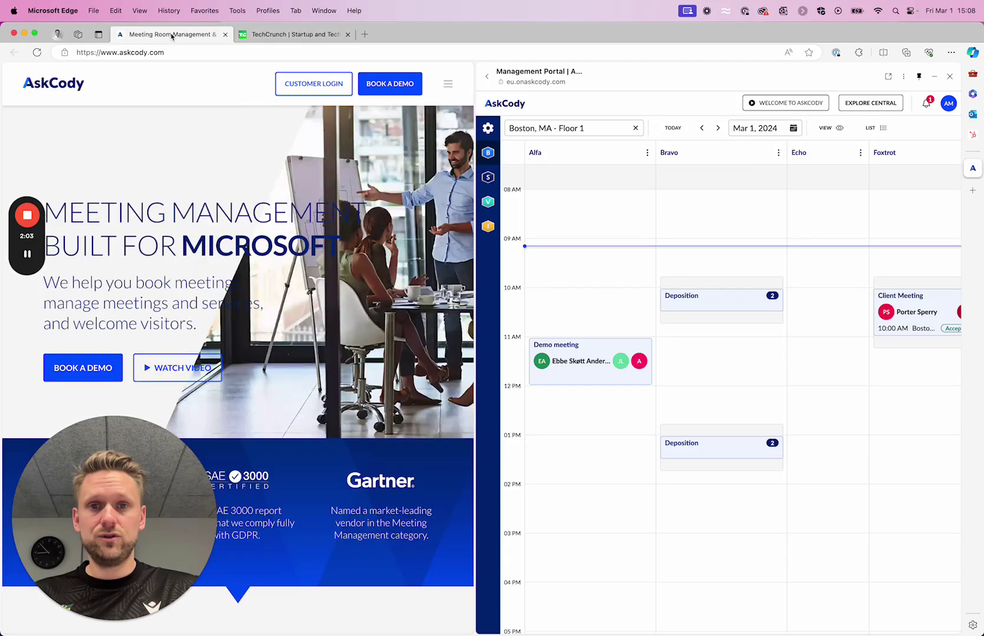
pyautogui.click(949, 76)
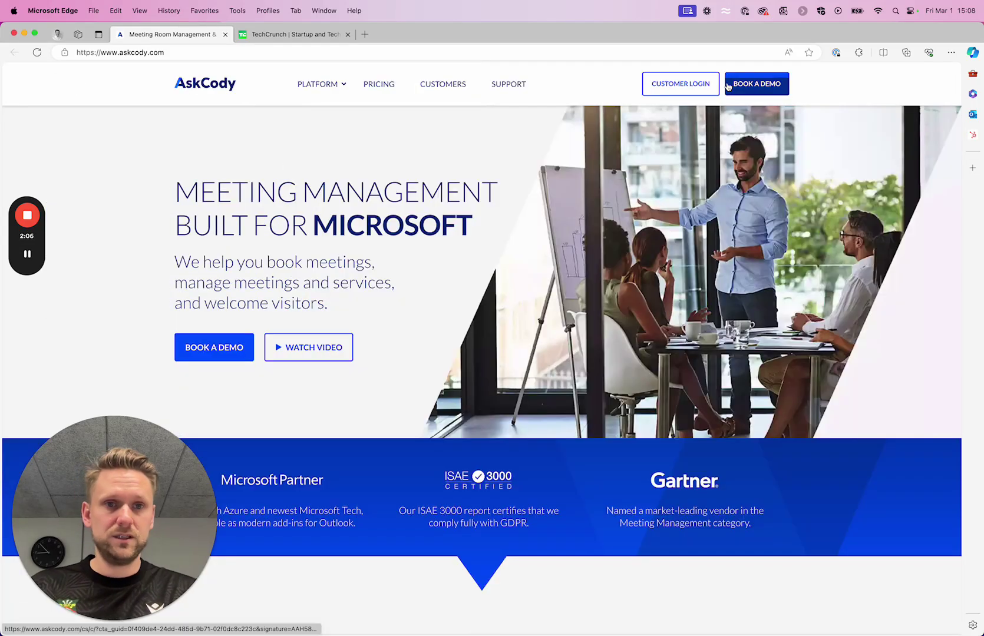
pyautogui.click(695, 84)
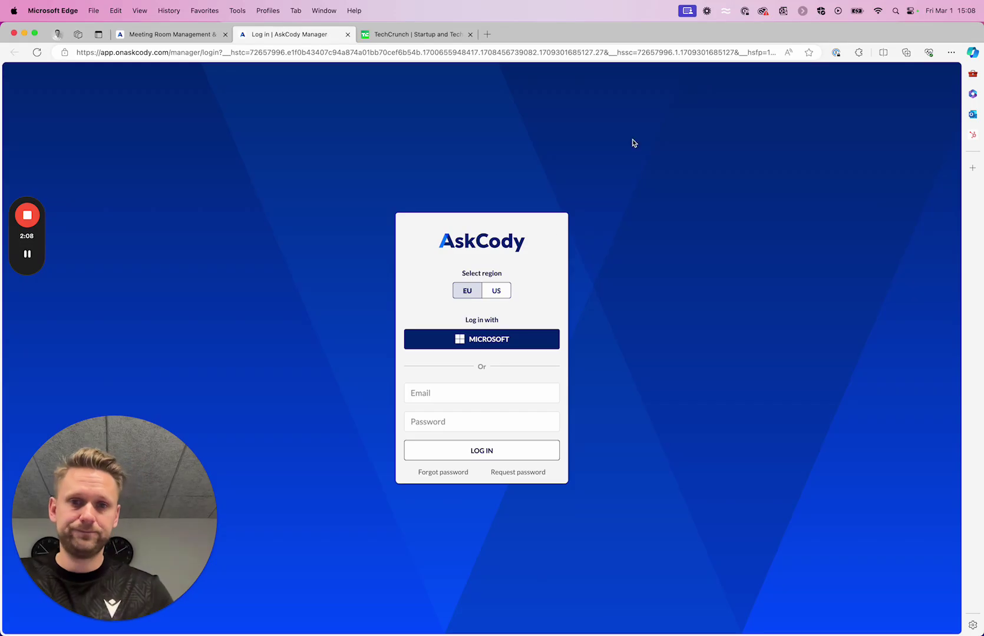
pyautogui.click(484, 342)
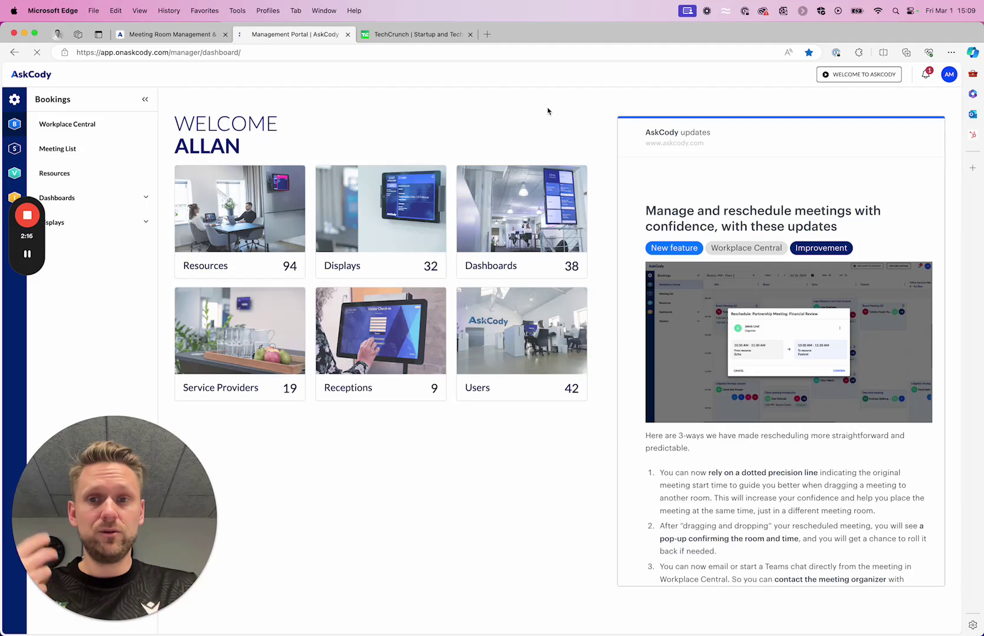
# Step: Install the management portal site as an app under the name "Management Portal | AskCody Manager"
pyautogui.moveTo(466, 626)
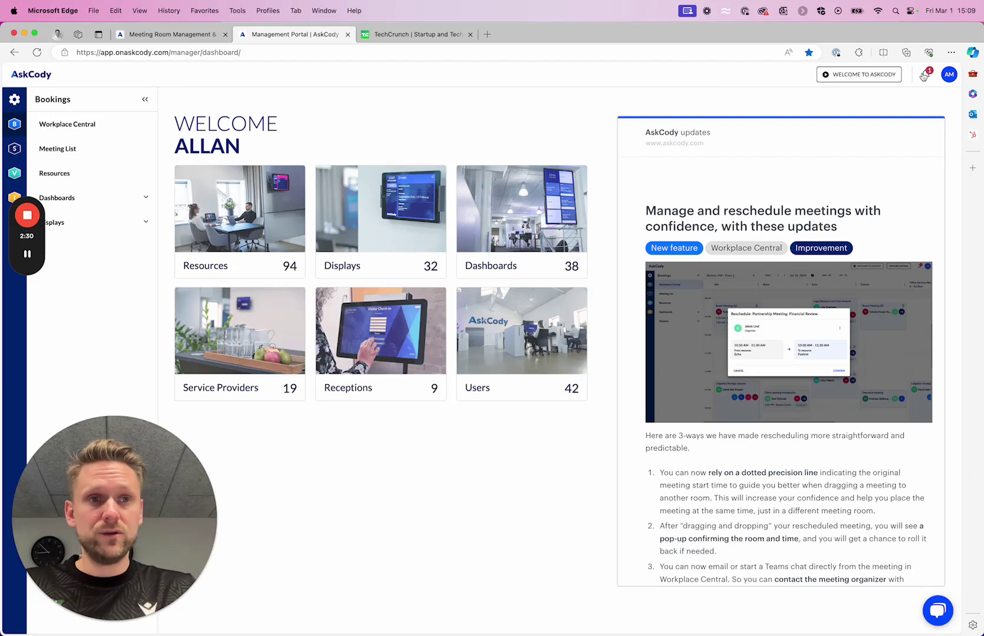
pyautogui.click(951, 55)
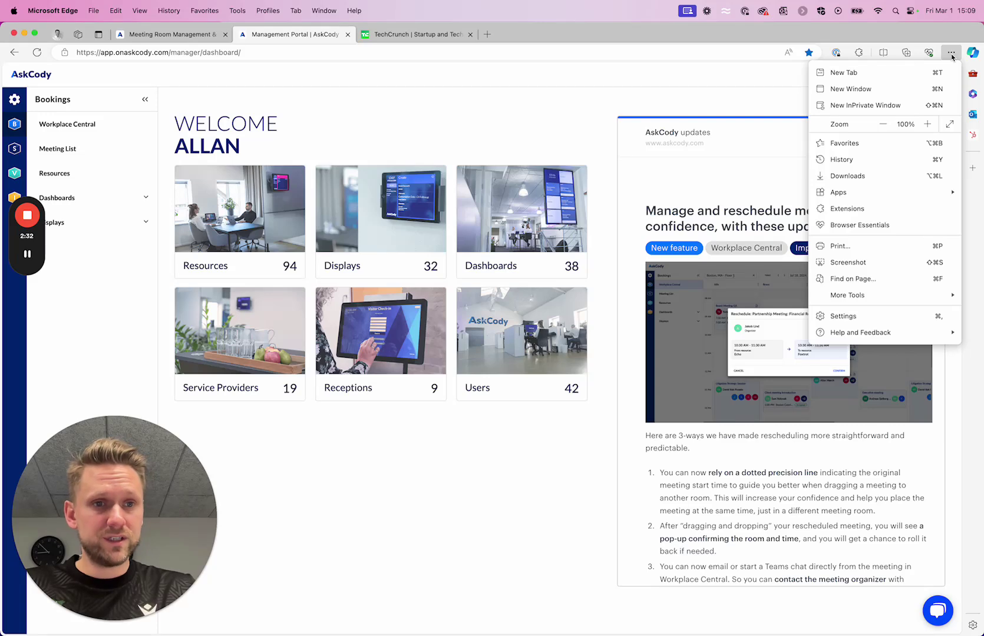
pyautogui.moveTo(895, 194)
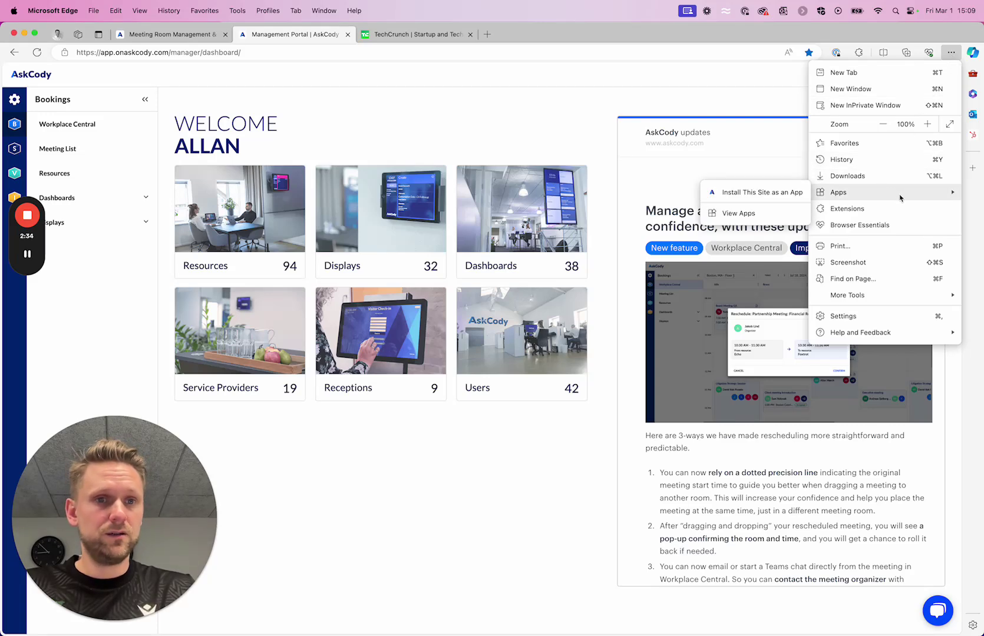
pyautogui.click(774, 195)
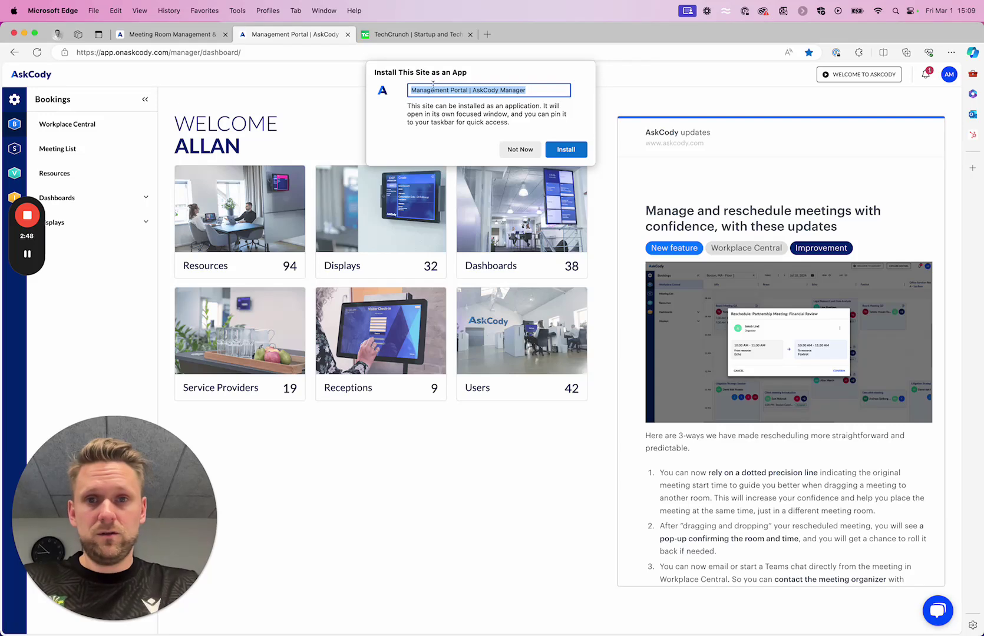
pyautogui.click(564, 150)
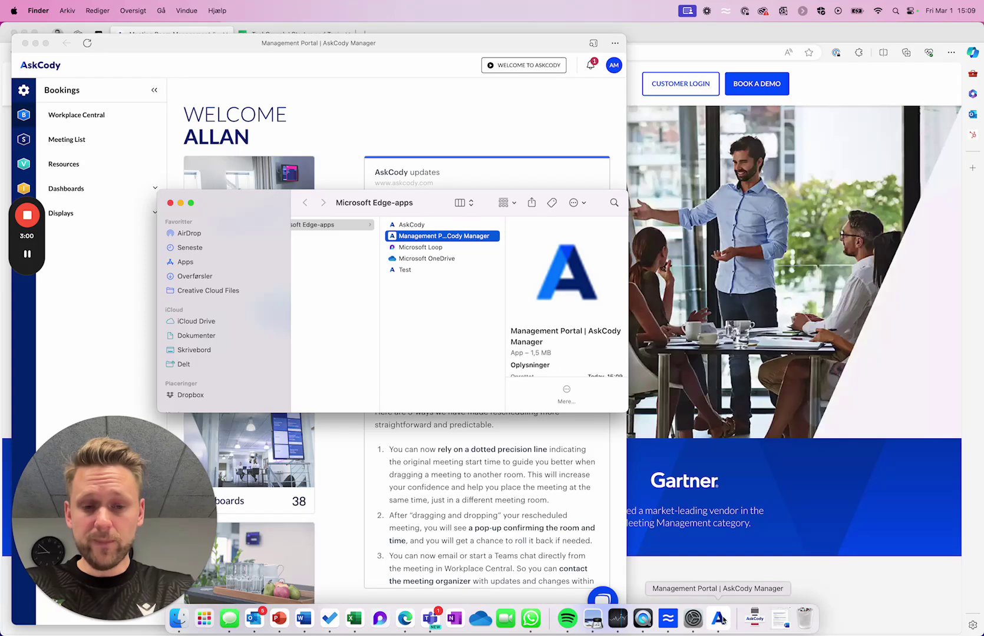
# Step: Move the new portal app beside WhatsApp in the Dock and set it to open at login (Åbn ved login)
pyautogui.moveTo(722, 620); pyautogui.dragTo(562, 622)
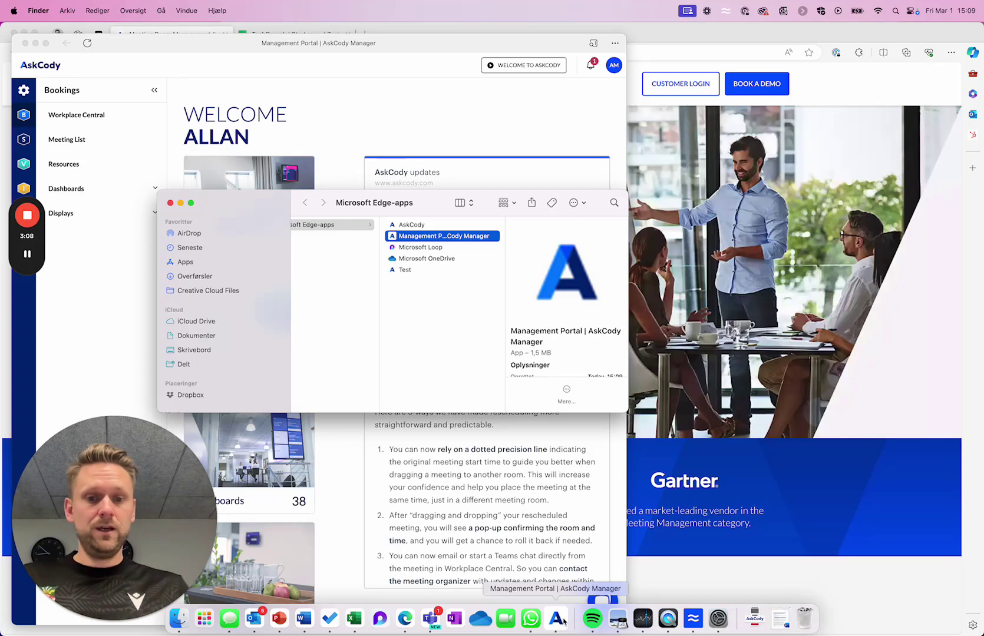
pyautogui.rightClick(563, 622)
pyautogui.moveTo(651, 547)
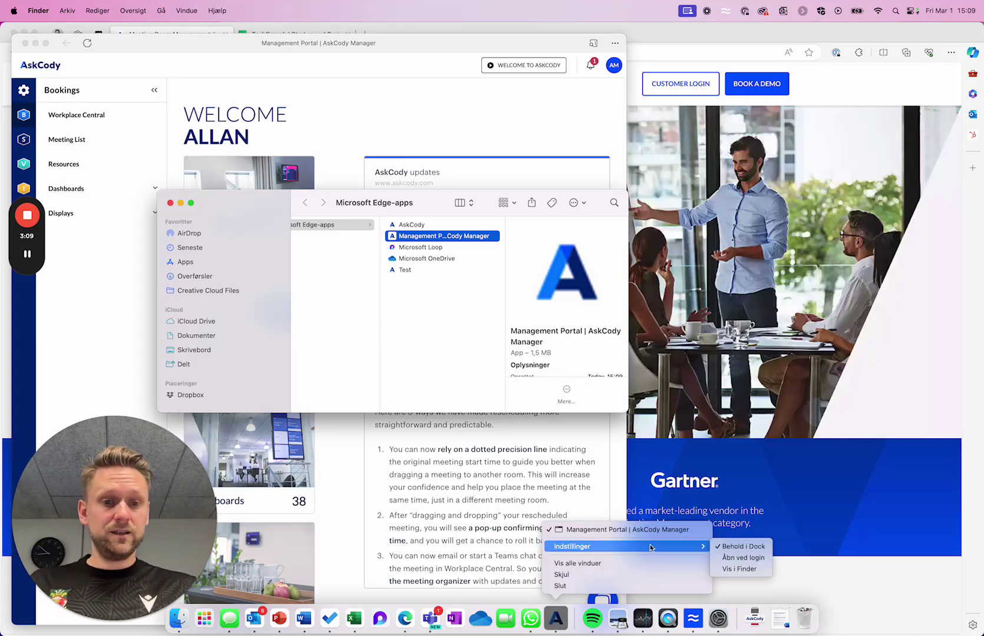
pyautogui.click(743, 558)
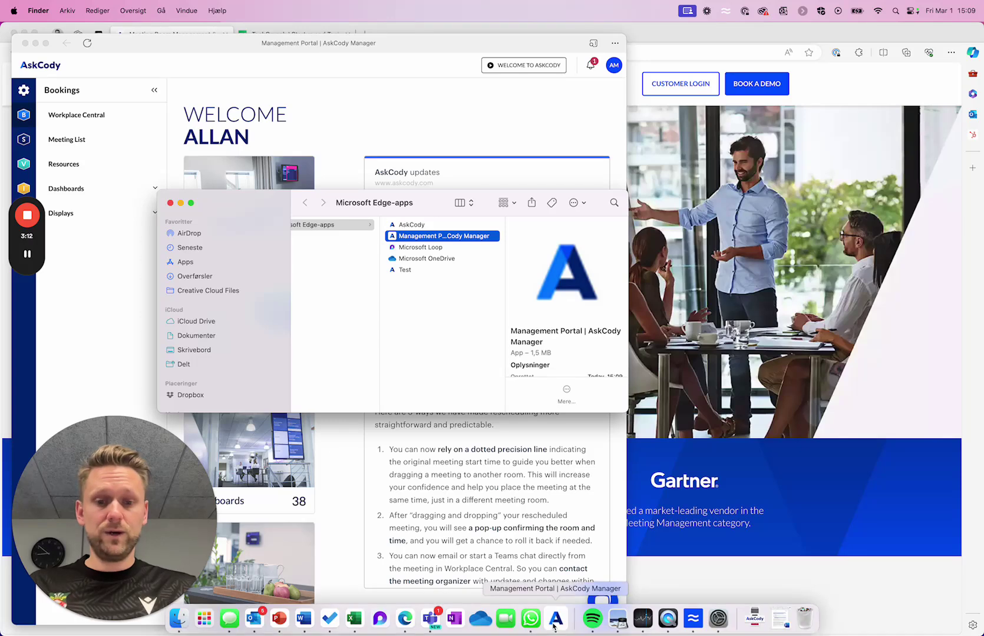
# Step: Close the Finder window showing the Edge apps and reposition the portal app window
pyautogui.click(170, 203)
pyautogui.moveTo(423, 45); pyautogui.dragTo(462, 49)
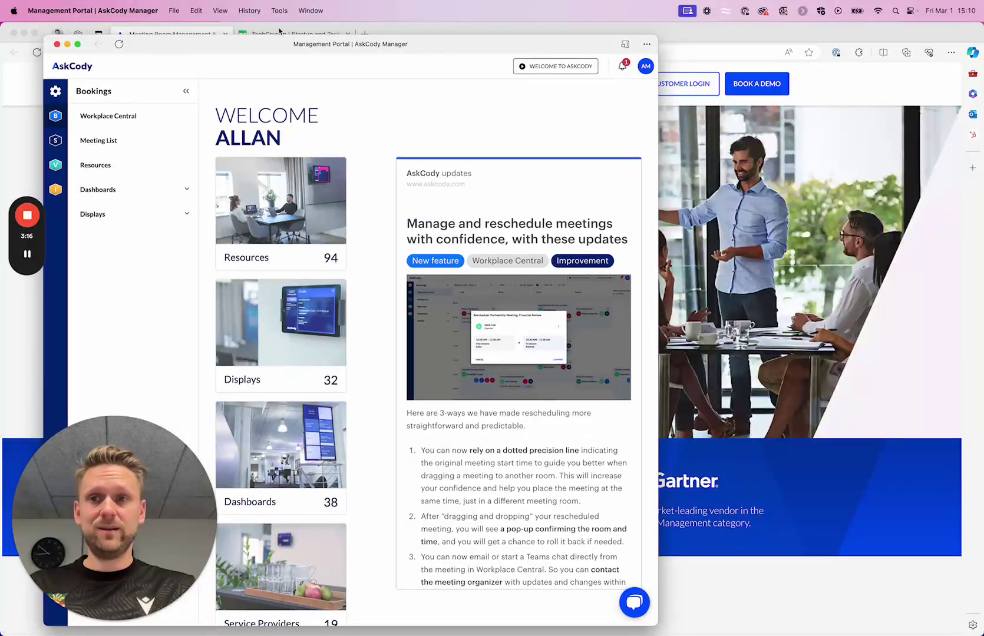
# Step: Switch the portal app to full screen and return it to a regular window
pyautogui.click(77, 44)
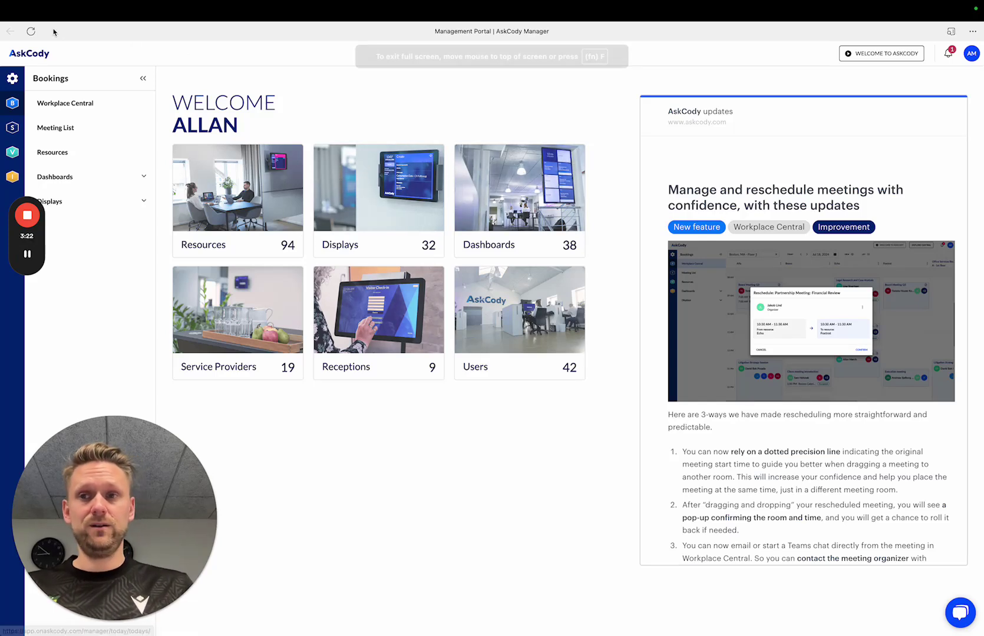
pyautogui.moveTo(301, 31)
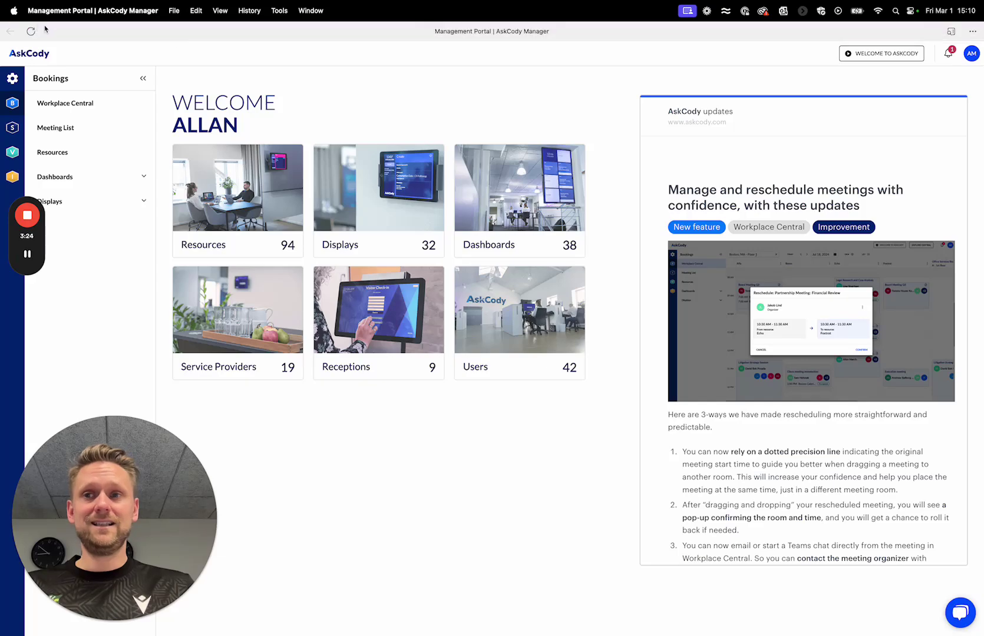
pyautogui.click(34, 28)
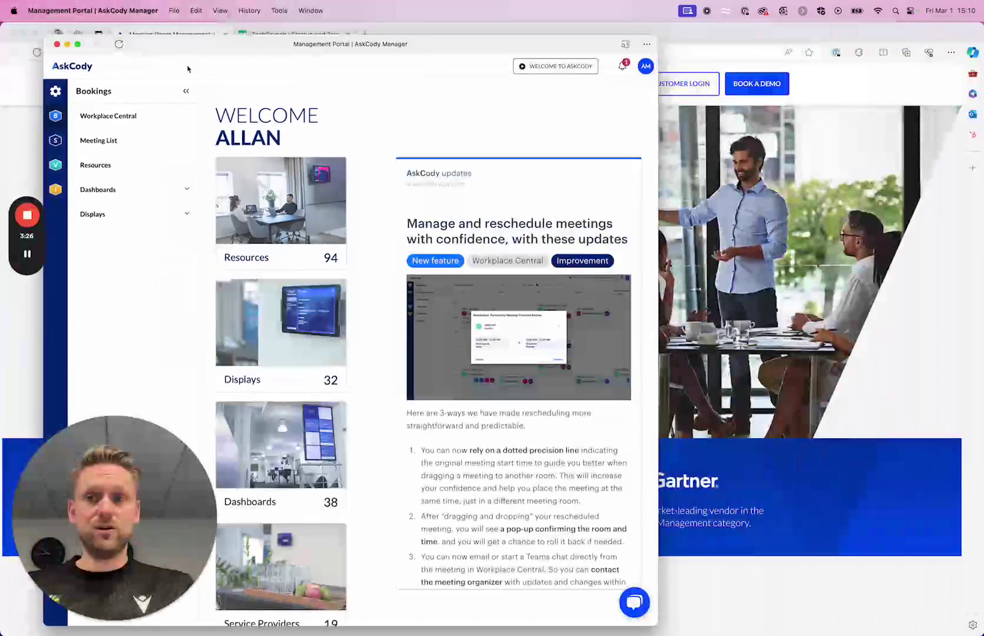
# Step: Close the browser window and the system settings window behind the portal app
pyautogui.moveTo(209, 50); pyautogui.dragTo(438, 29)
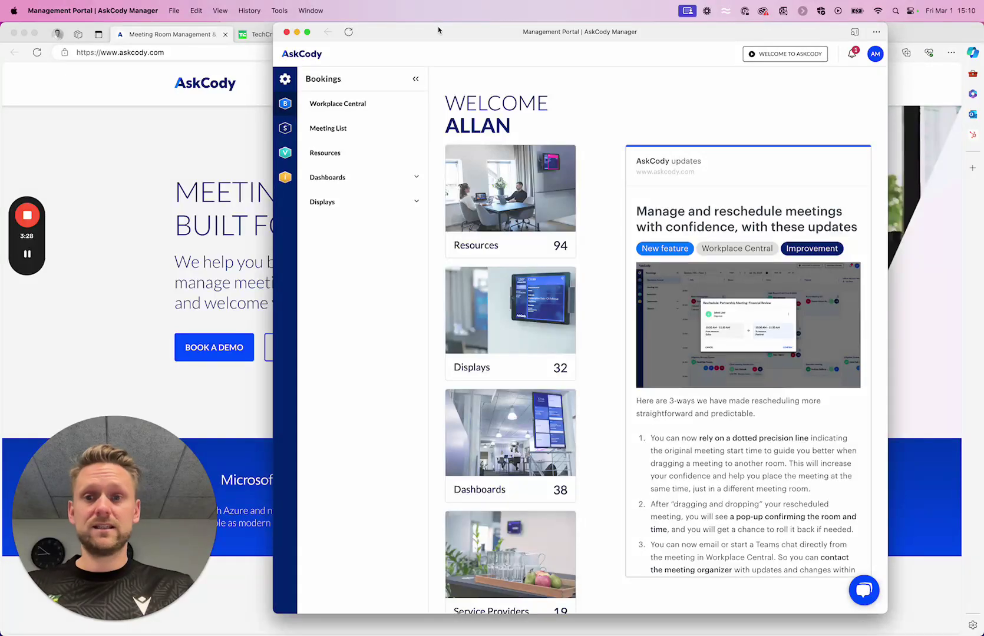
pyautogui.click(88, 118)
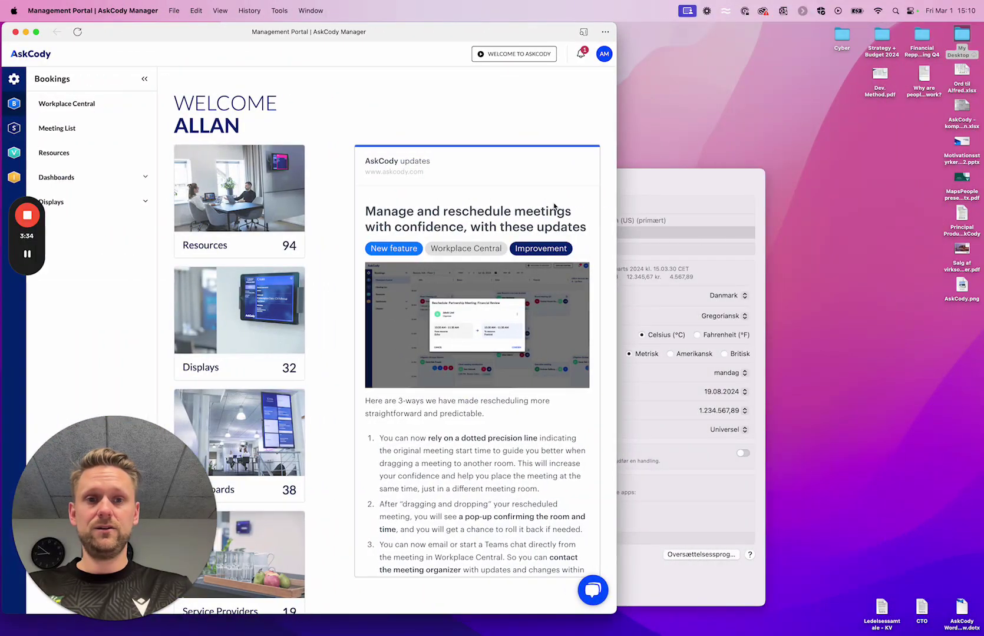
pyautogui.click(651, 179)
pyautogui.press('super+w')
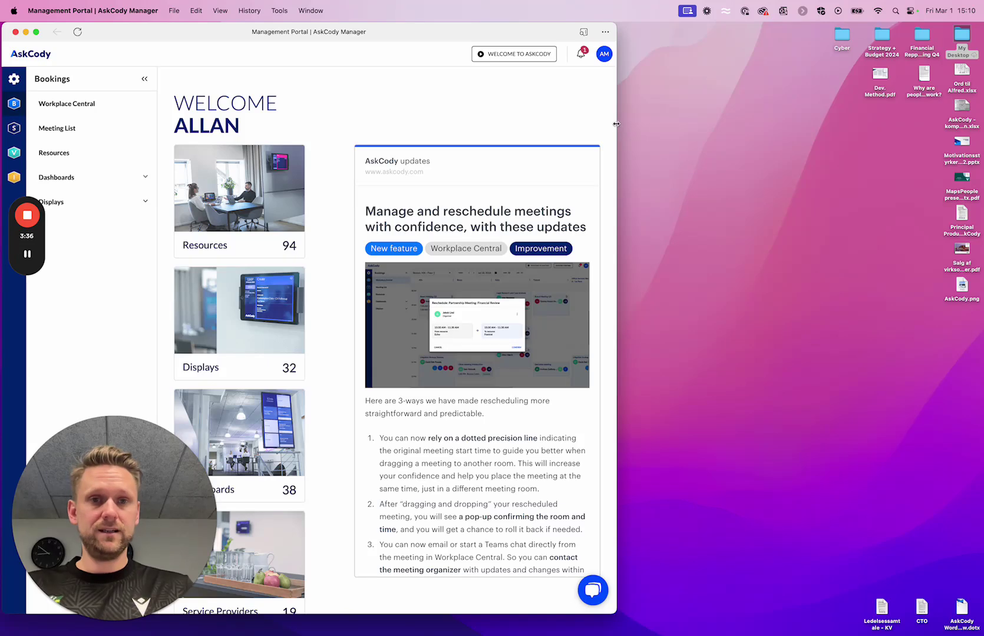
# Step: Expand the portal app window to the full screen width and open Workplace Central in it
pyautogui.doubleClick(618, 131)
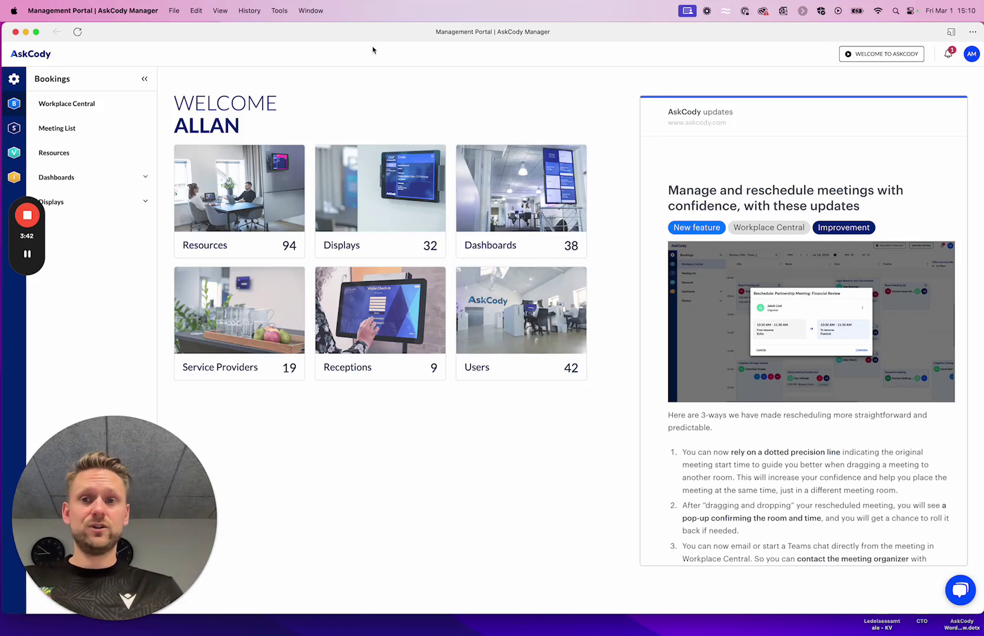
pyautogui.click(76, 108)
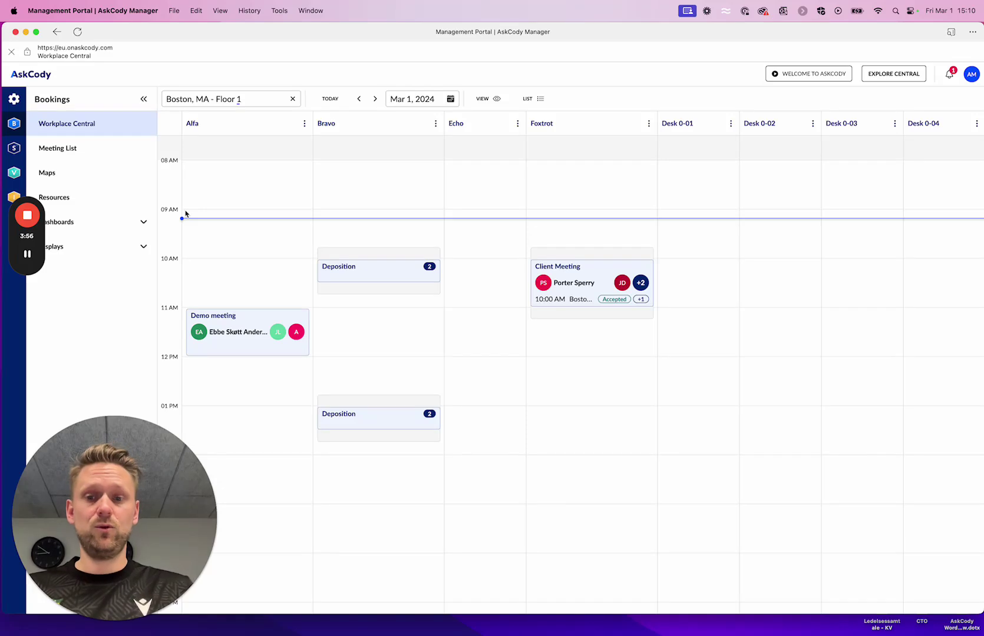
# Step: Move the portal app in the Dock to sit between OneNote and OneDrive
pyautogui.moveTo(497, 633)
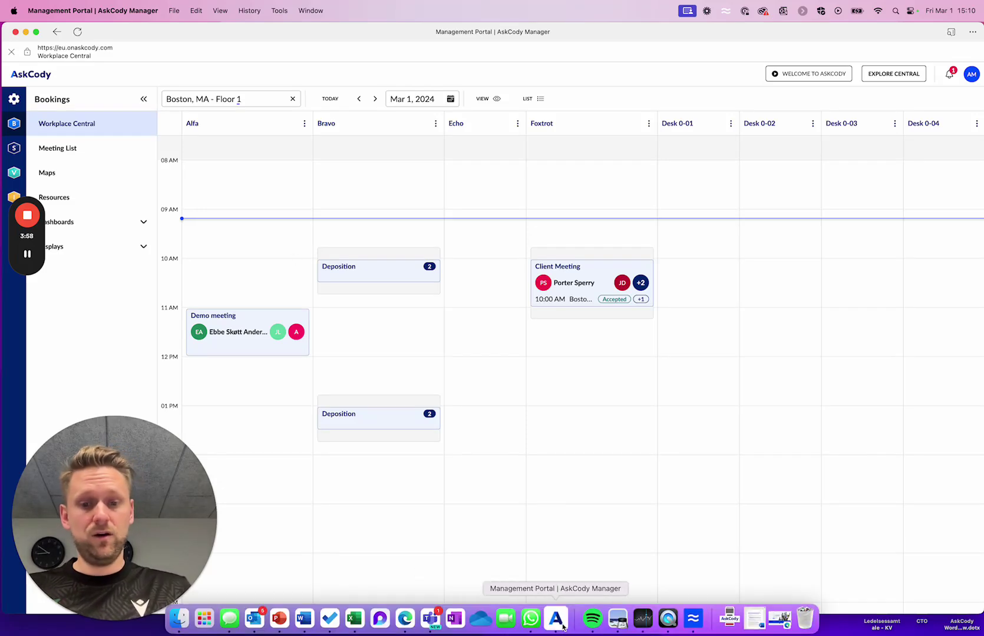
pyautogui.moveTo(561, 628); pyautogui.dragTo(486, 627)
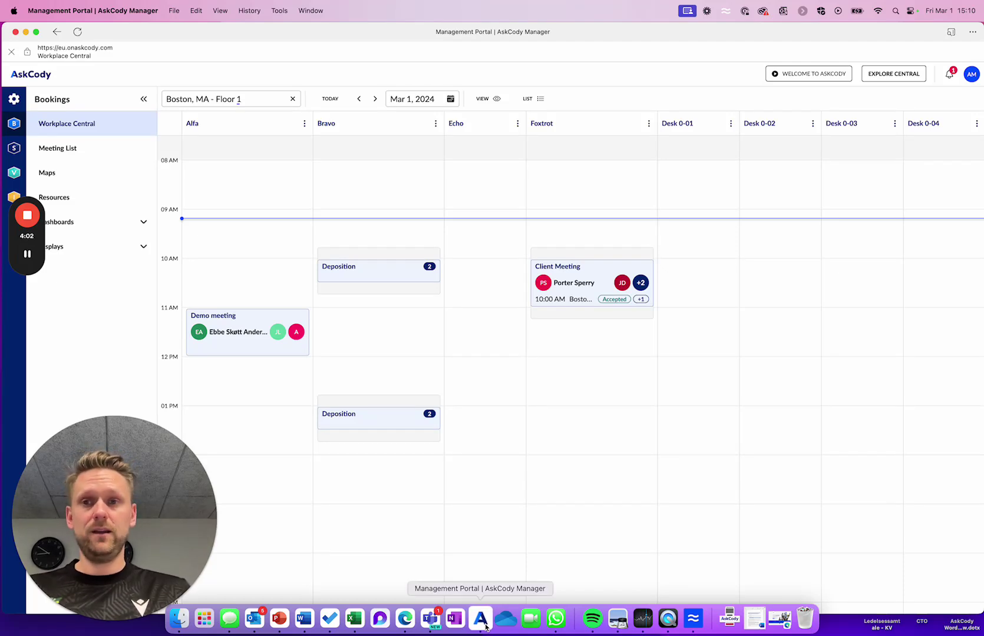